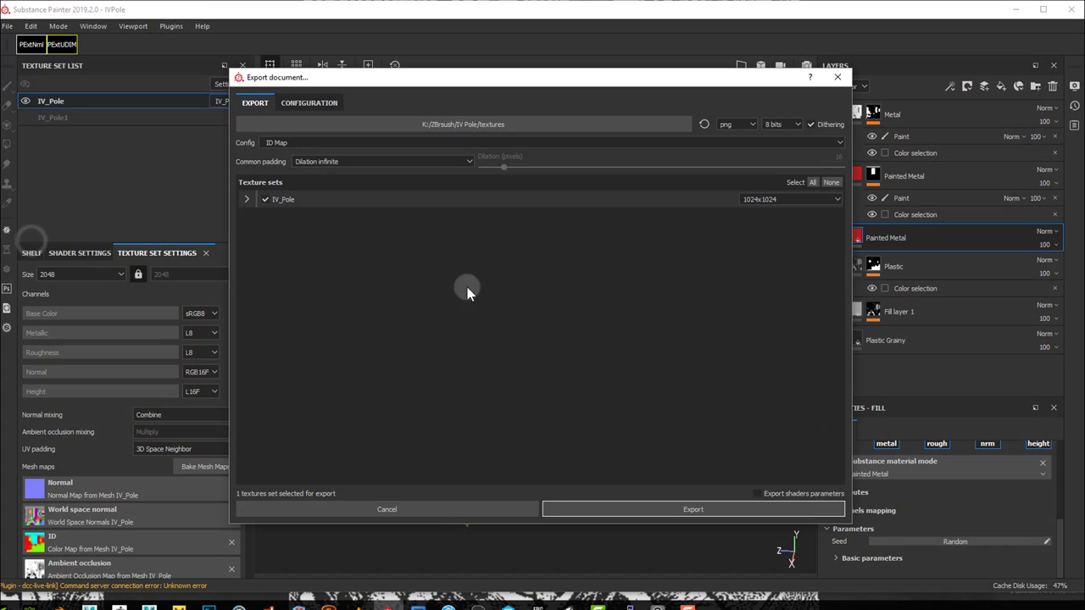
Choose the Sketchfab export config and set IV_Pole to 2048x2048 document size
left_click(295, 144)
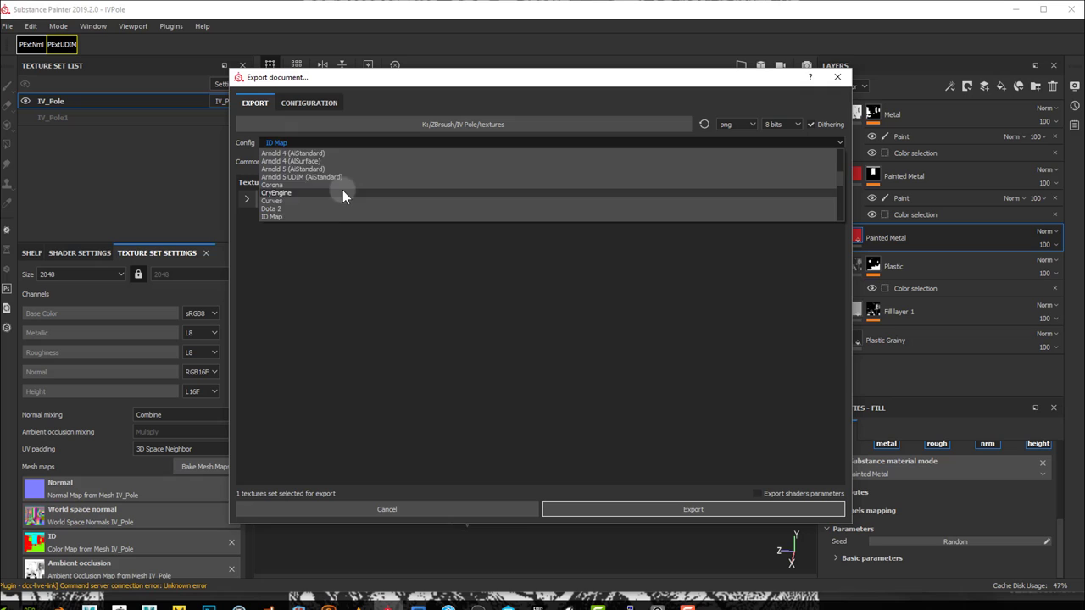
scroll(343, 194, "down", 5)
left_click(297, 188)
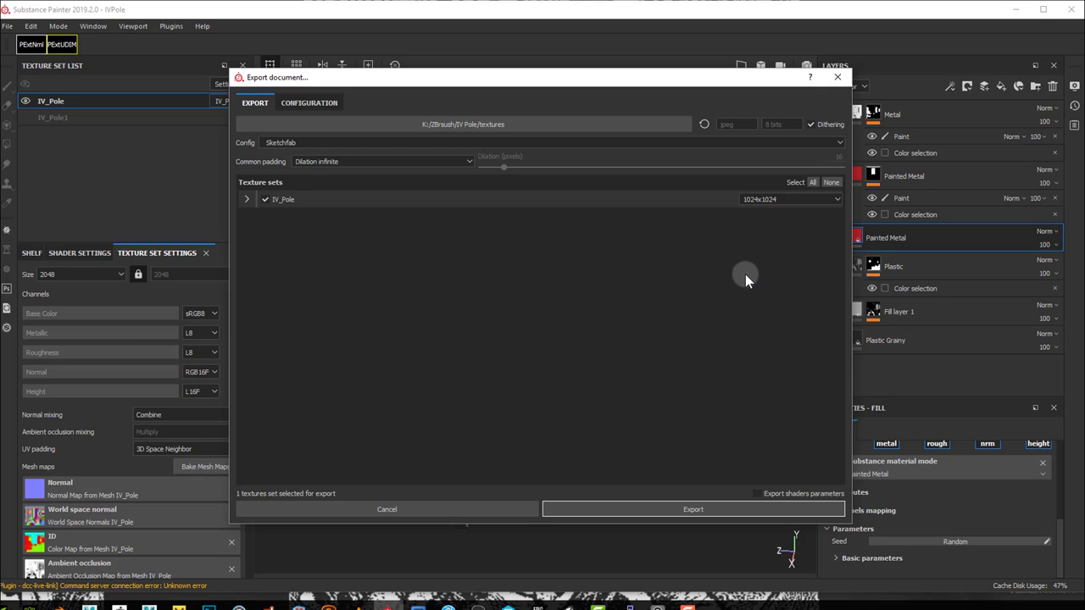
left_click(773, 197)
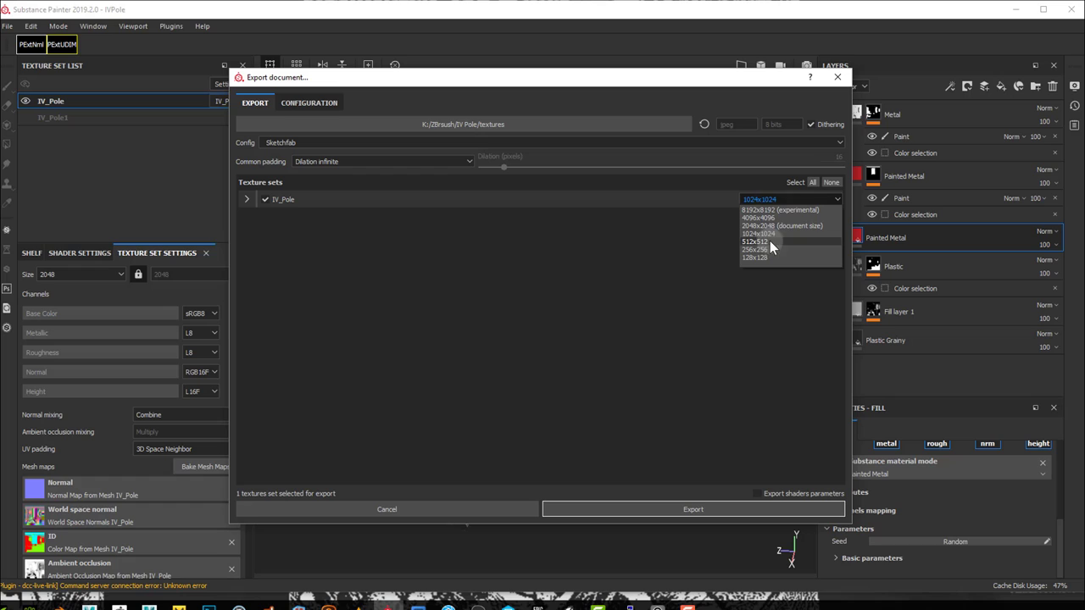
left_click(771, 227)
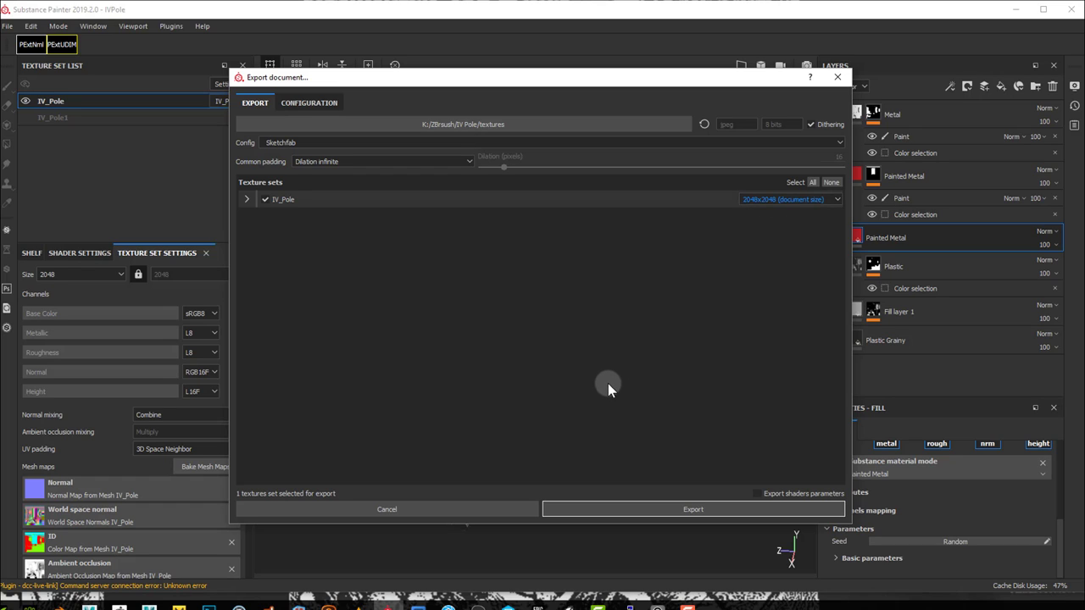
Export the IV_Pole textures and upload the model to Sketchfab as 'IV Pole (Game Asset)'
left_click(643, 509)
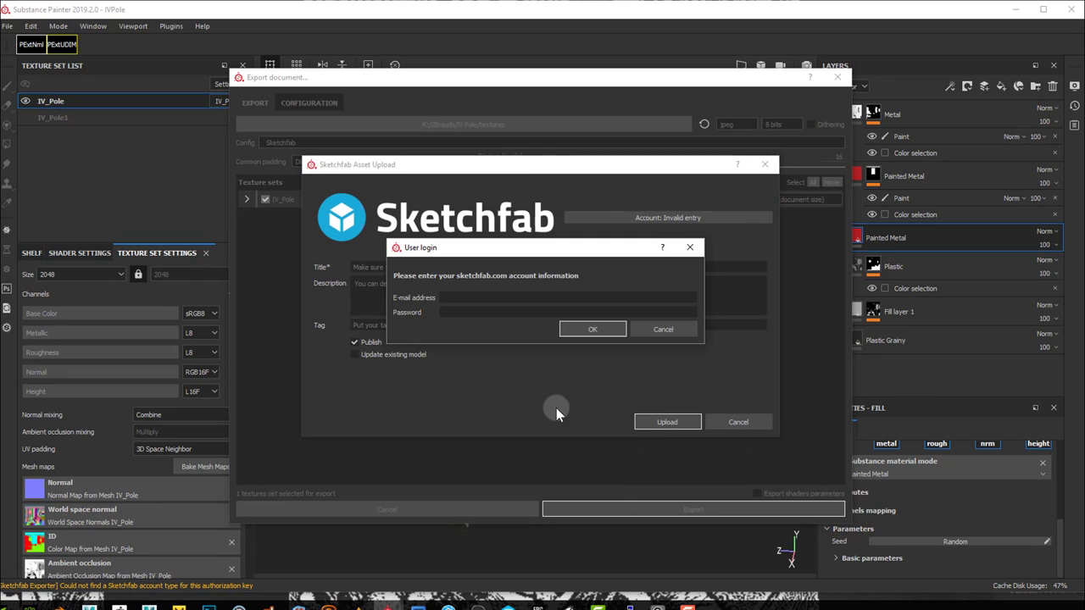
left_click_drag(357, 127, 403, 137)
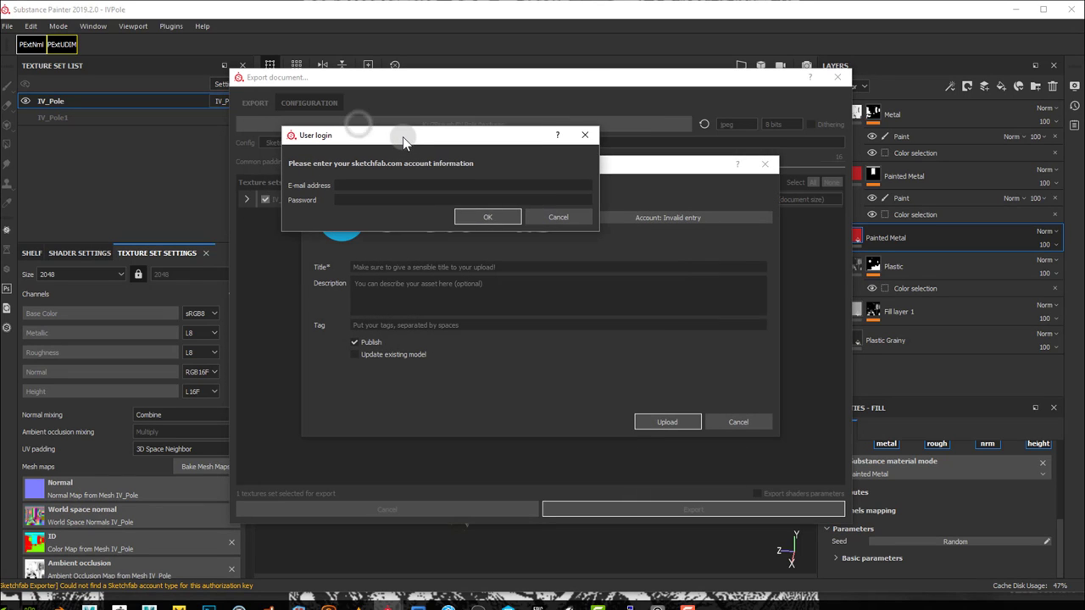
left_click(479, 174)
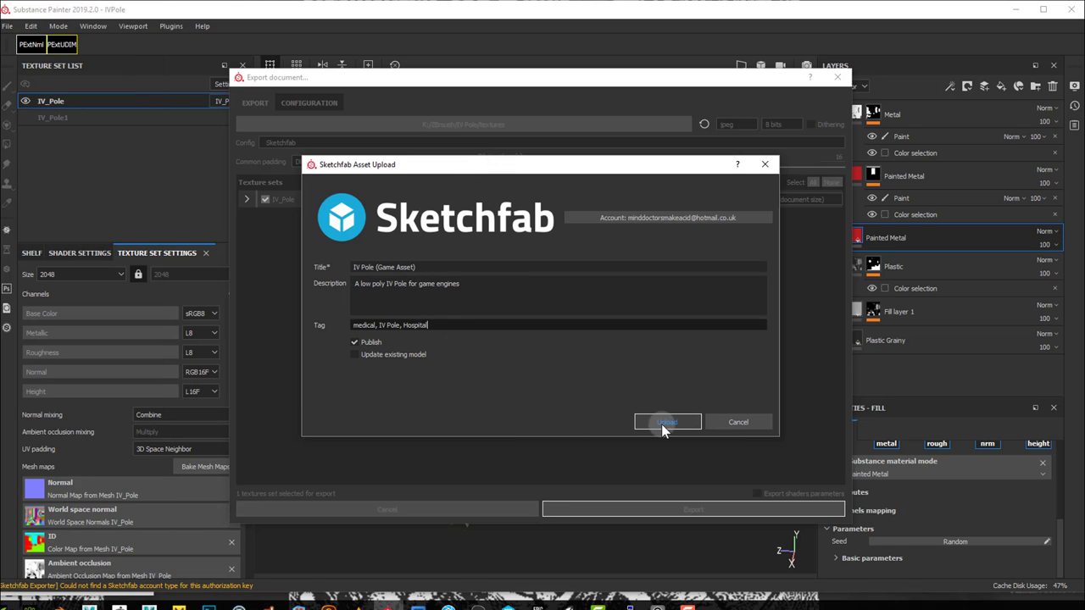
left_click(663, 427)
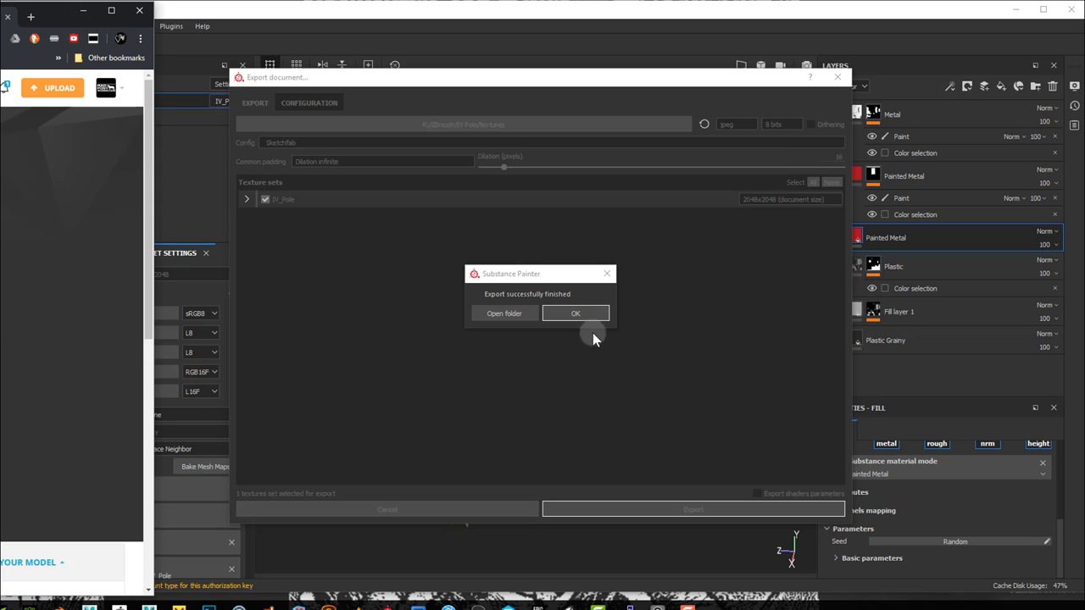
Dismiss the export message, orbit the IV Pole model and scroll to its Sketchfab details
left_click(590, 316)
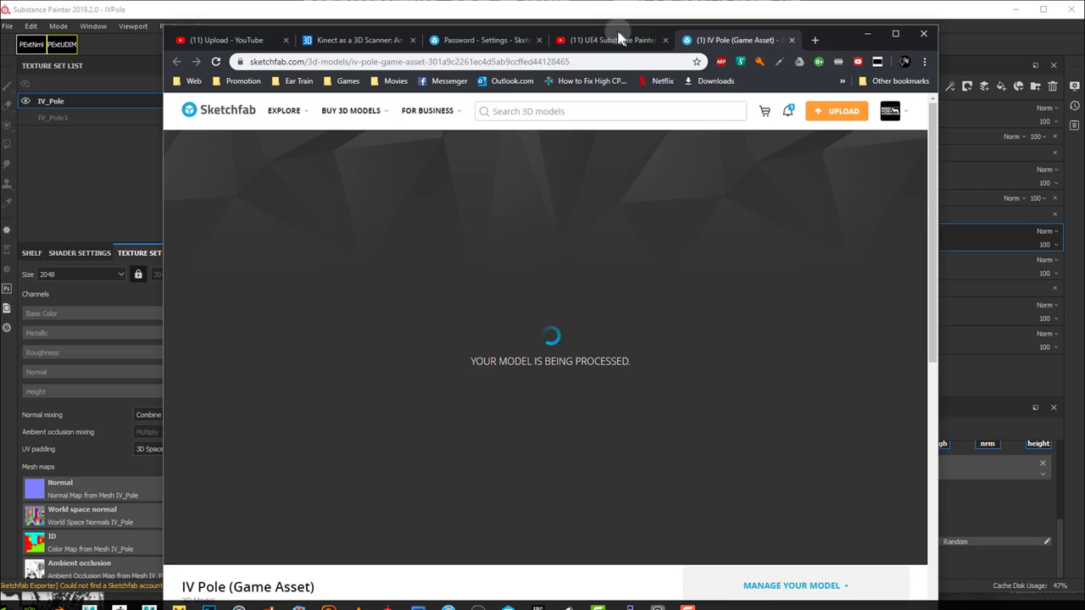
left_click_drag(619, 38, 617, 16)
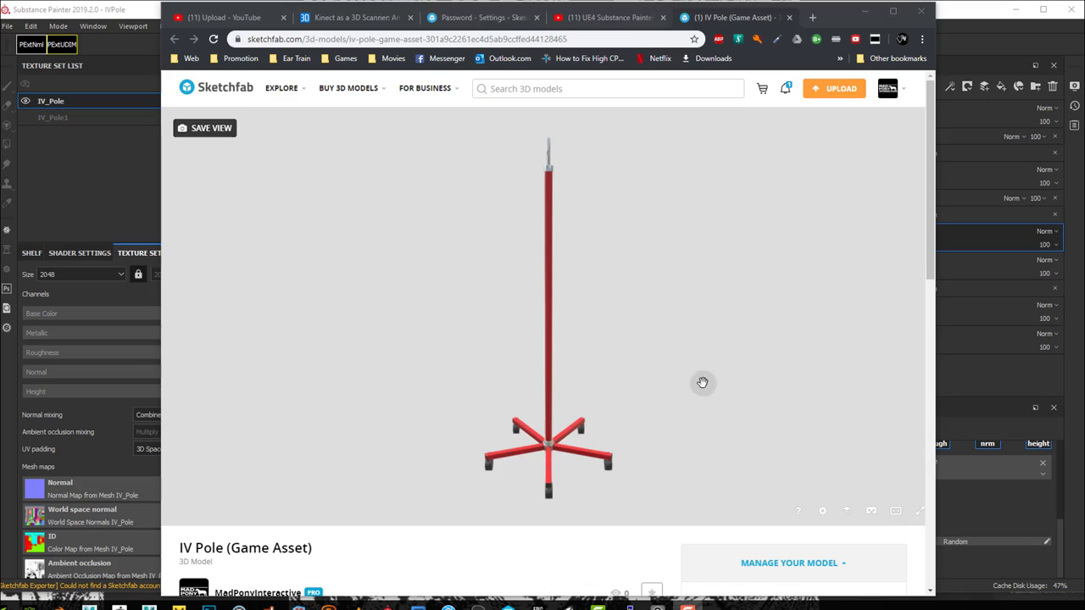
mouse_move(703, 383)
left_mouse_down()
mouse_move(573, 382)
mouse_move(598, 386)
left_mouse_up()
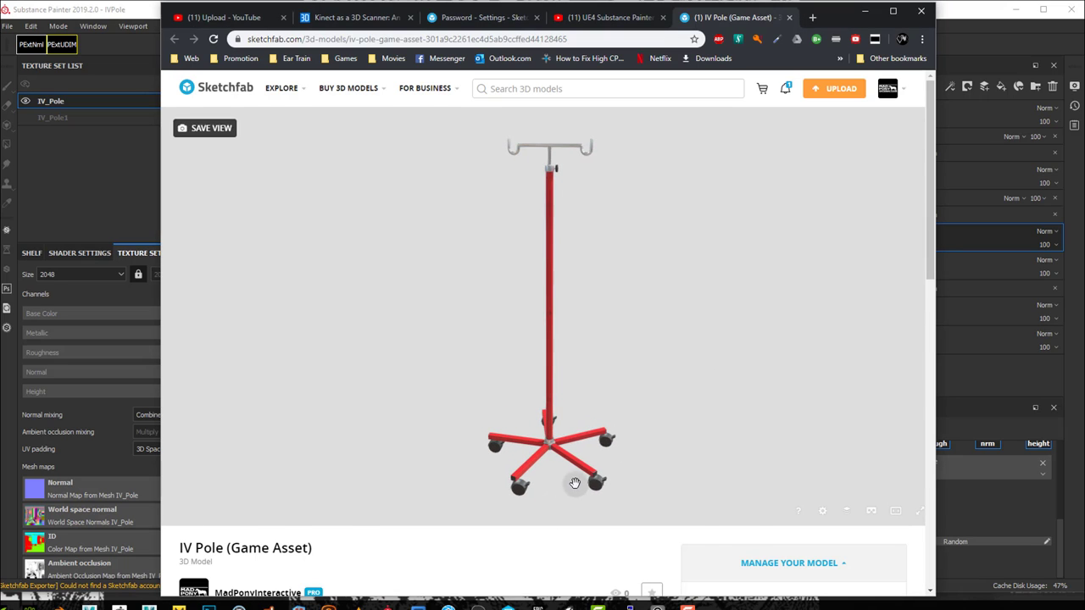
scroll(571, 548, "down", 3)
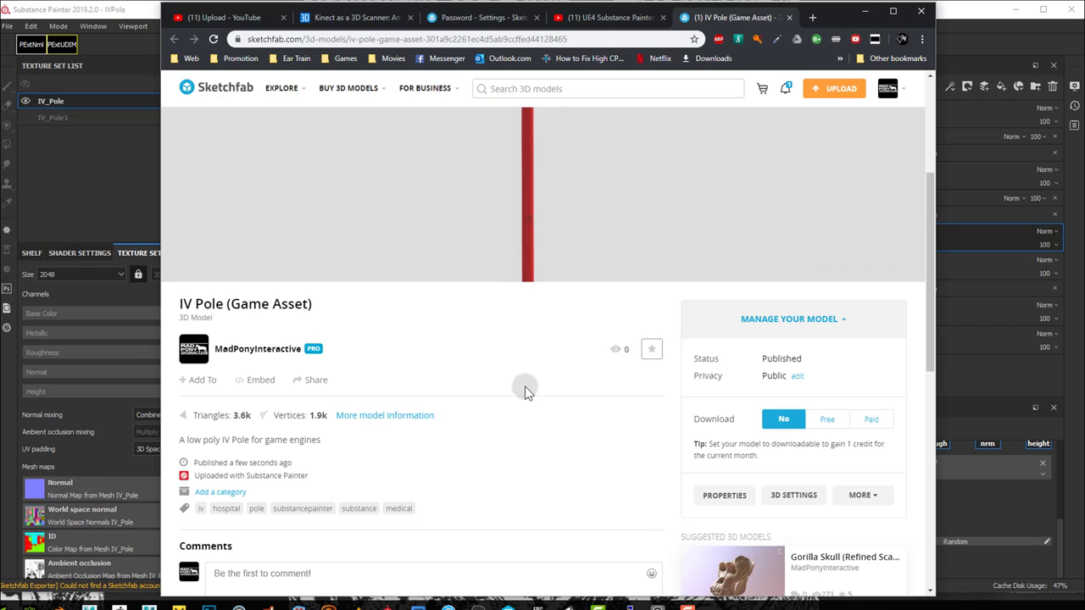
Switch the download to Paid, replace the 25 price with 8, and save
left_click(873, 419)
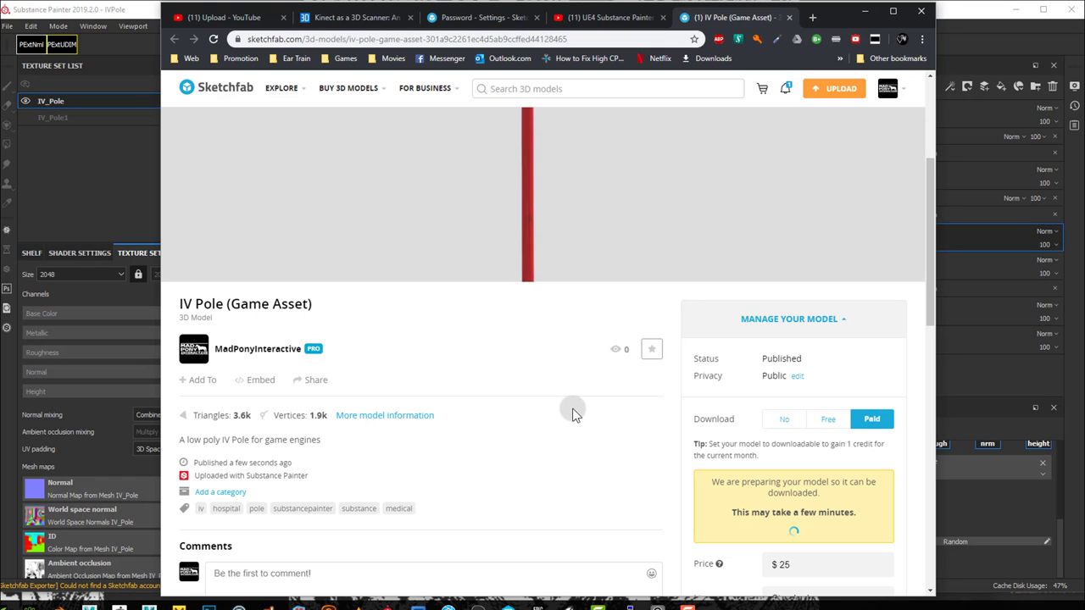
scroll(581, 406, "down", 3)
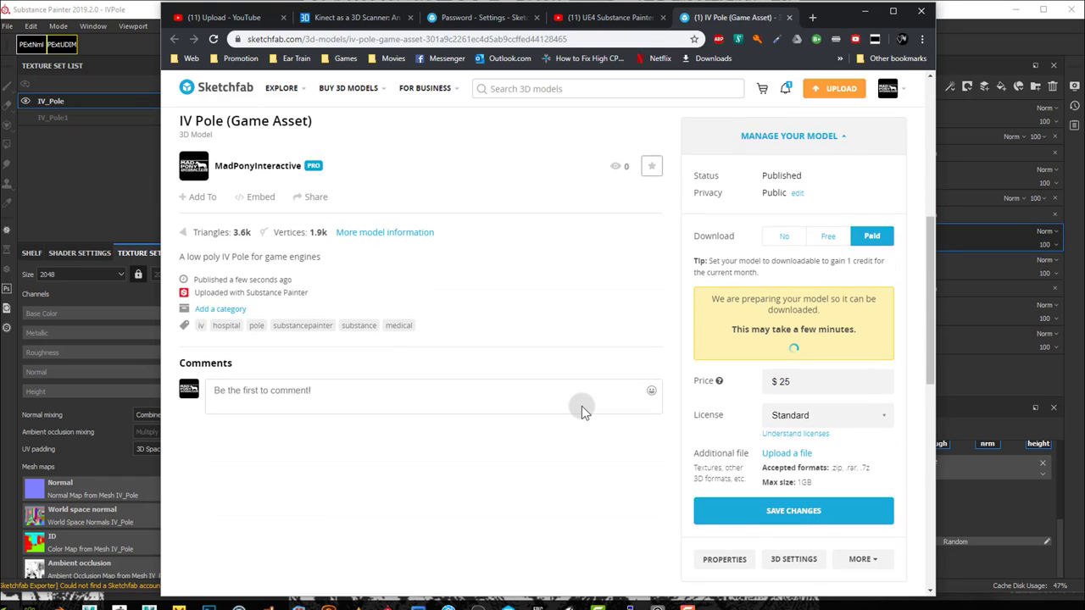
scroll(581, 406, "down", 1)
scroll(582, 406, "up", 2)
double_click(800, 383)
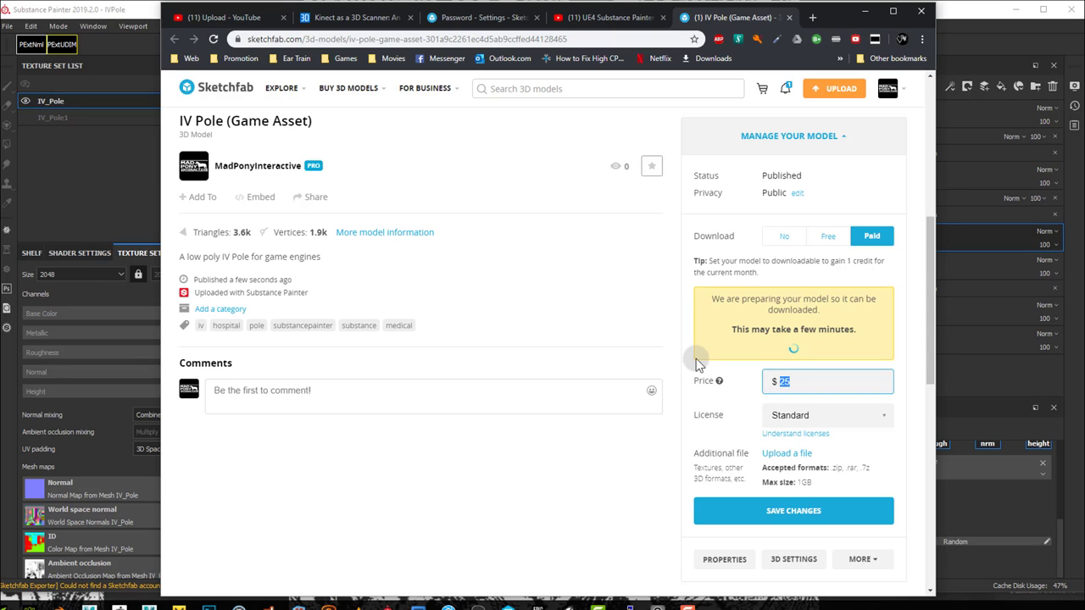
type("8")
left_click(829, 508)
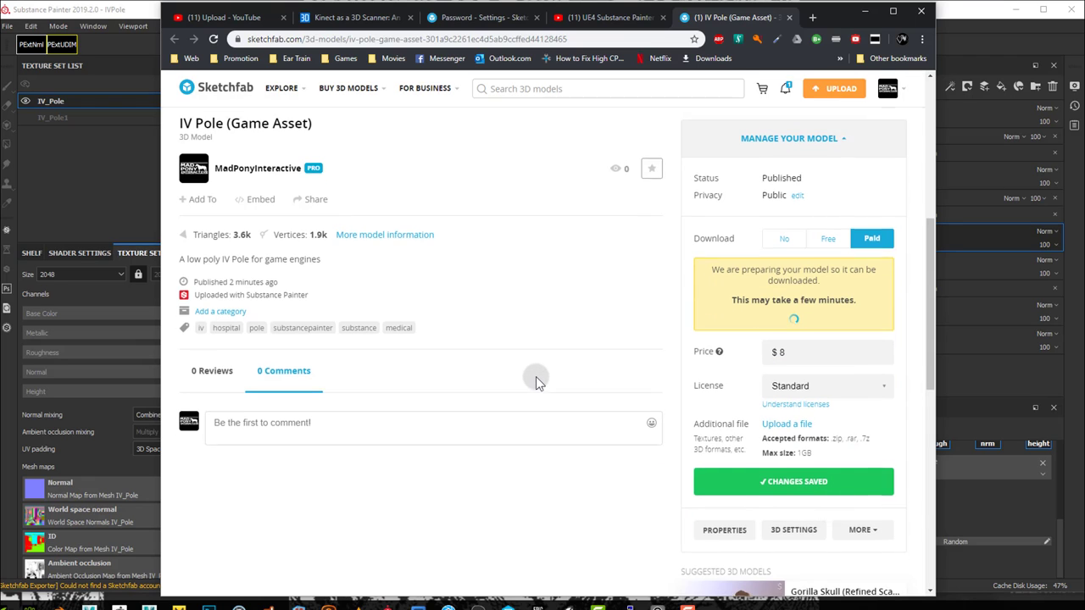
scroll(534, 378, "up", 3)
scroll(534, 439, "down", 1)
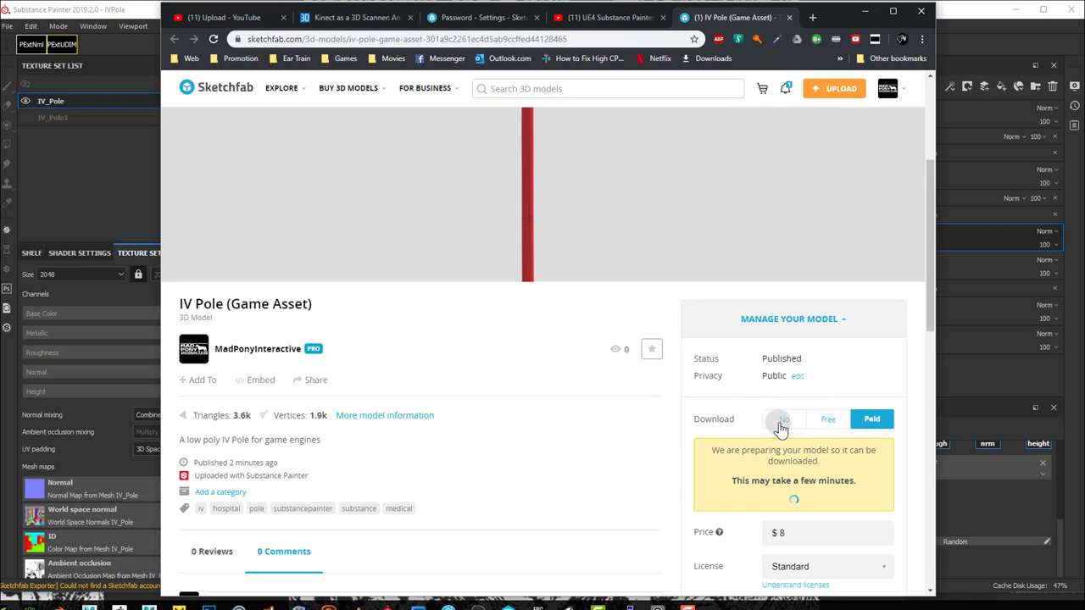
scroll(607, 439, "up", 2)
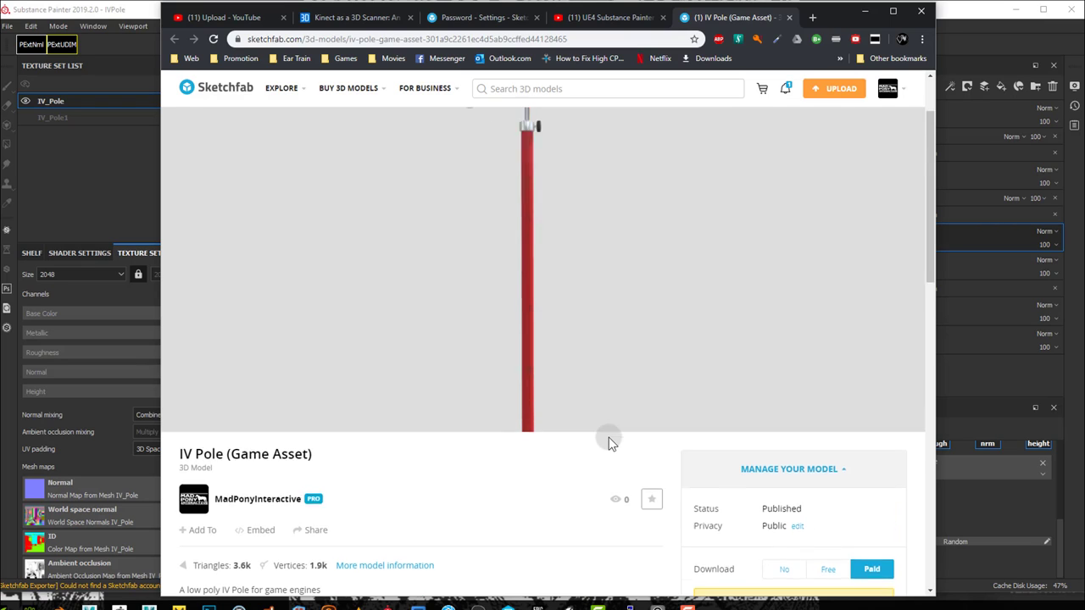
scroll(612, 500, "down", 3)
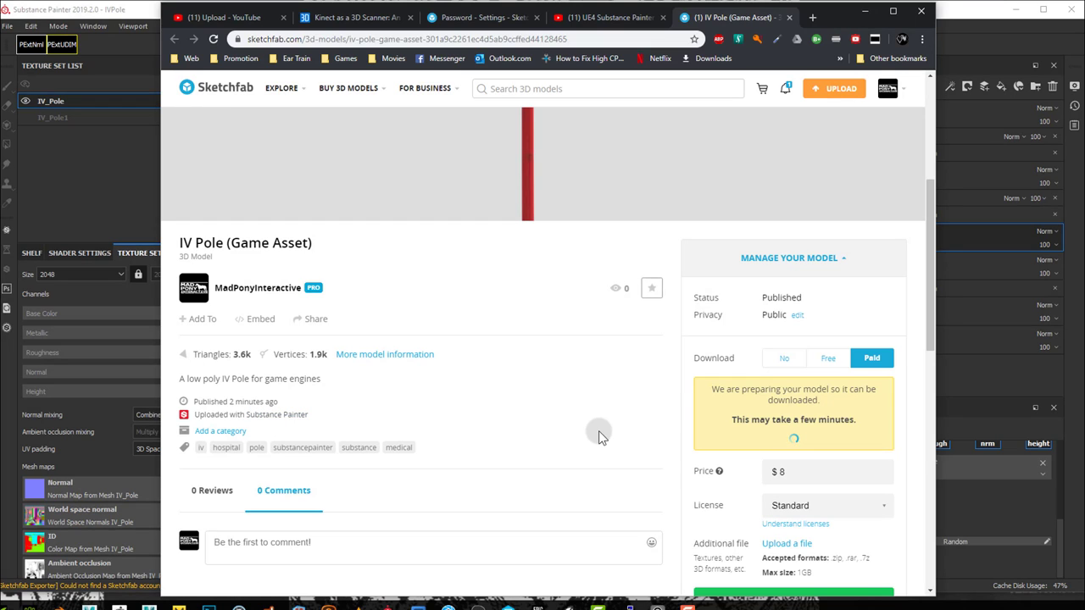
scroll(598, 430, "up", 3)
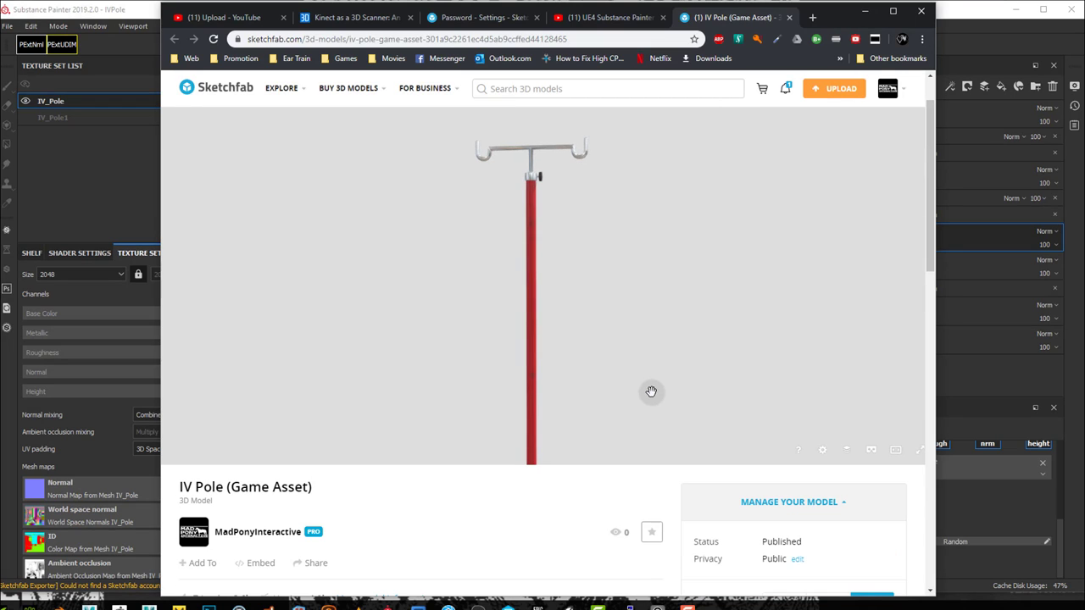
mouse_move(651, 391)
left_mouse_down()
mouse_move(601, 438)
mouse_move(490, 420)
mouse_move(650, 412)
left_mouse_up()
Search 'sansar' in a new tab and open the Sansar official site
key("ctrl+t")
type("sansar")
key("Return")
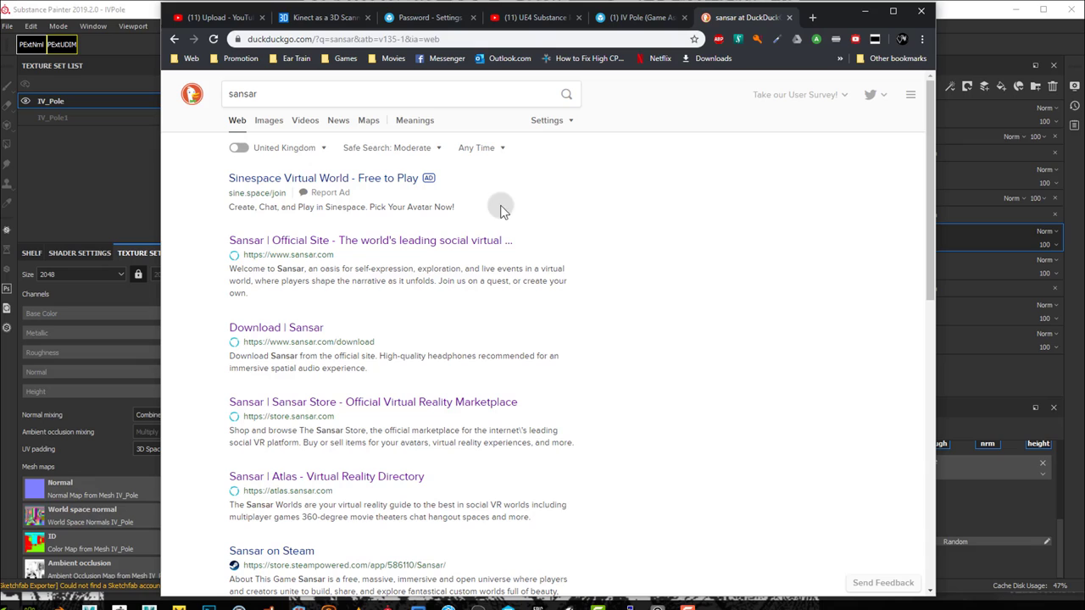
left_click(459, 244)
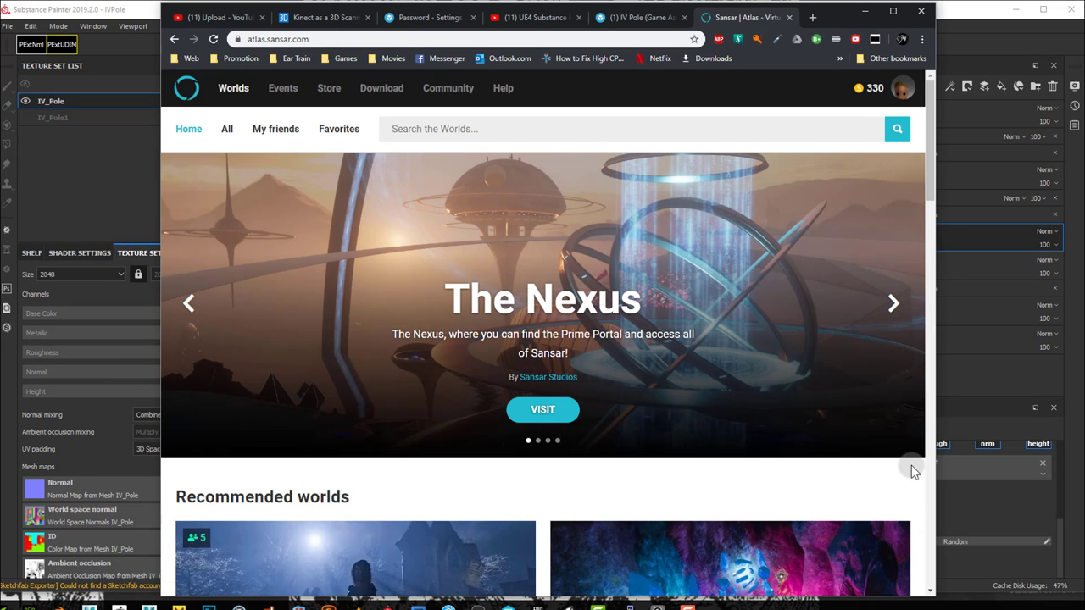
scroll(920, 490, "down", 1)
scroll(920, 490, "up", 1)
scroll(920, 496, "down", 6)
scroll(922, 503, "down", 8)
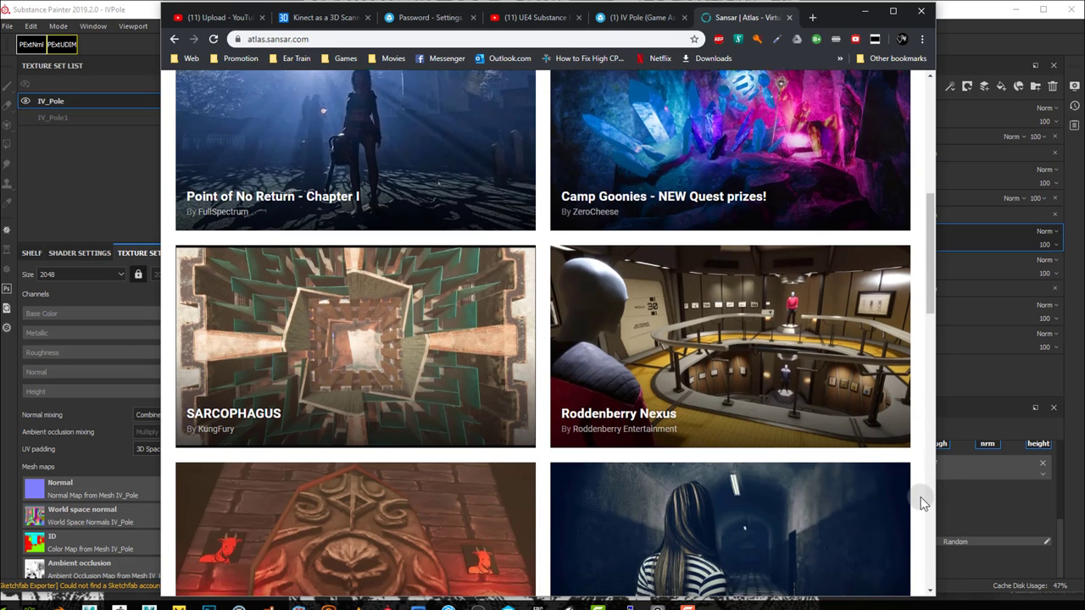
scroll(922, 503, "down", 8)
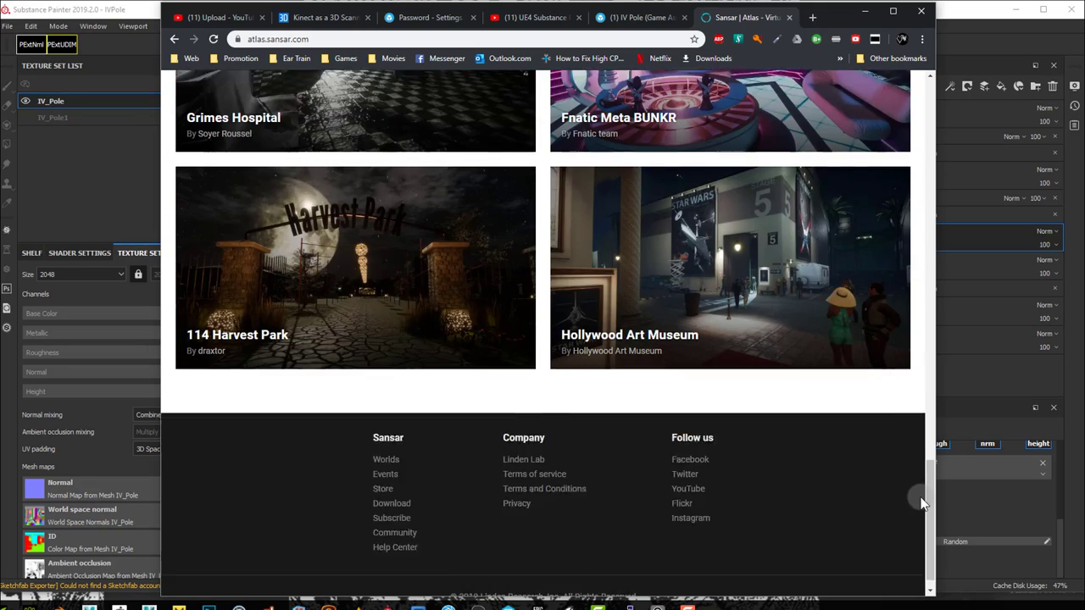
scroll(922, 504, "up", 8)
scroll(922, 504, "up", 14)
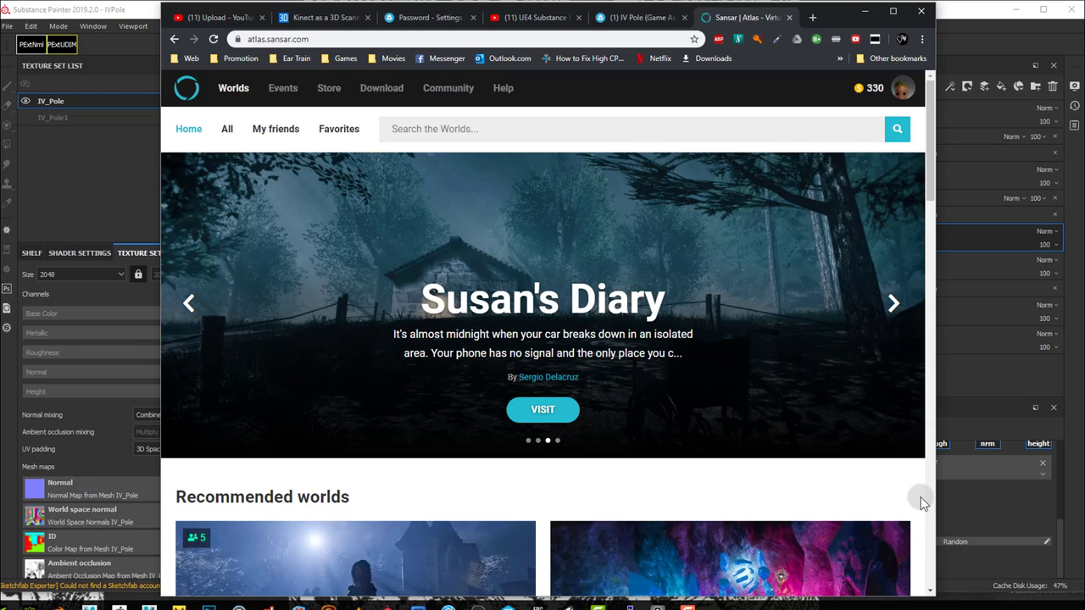
Close the Sansar Atlas tab to return to the Sketchfab IV Pole page
key("ctrl+w")
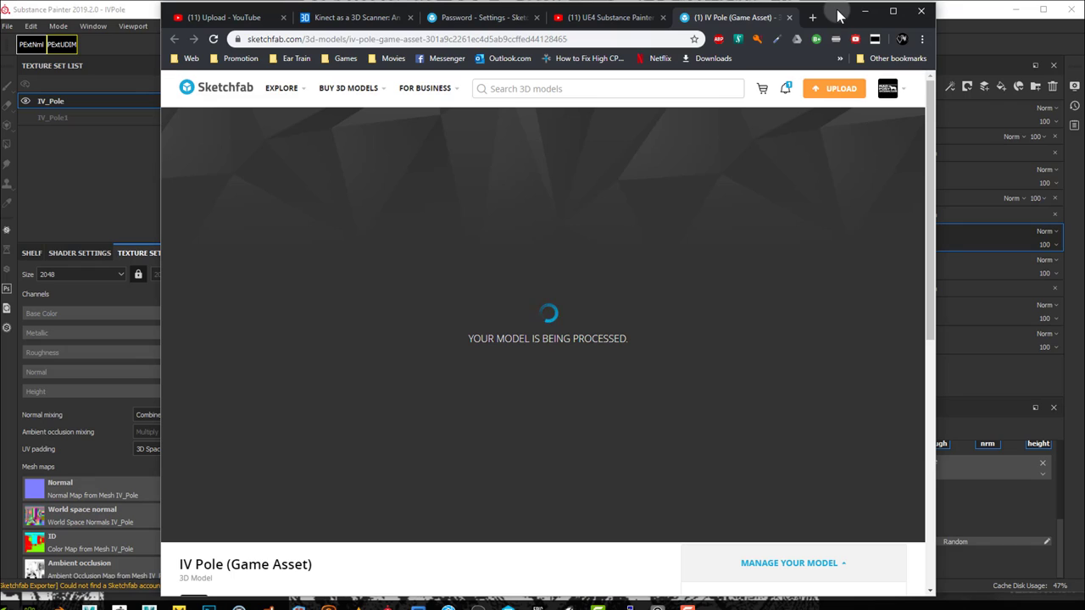